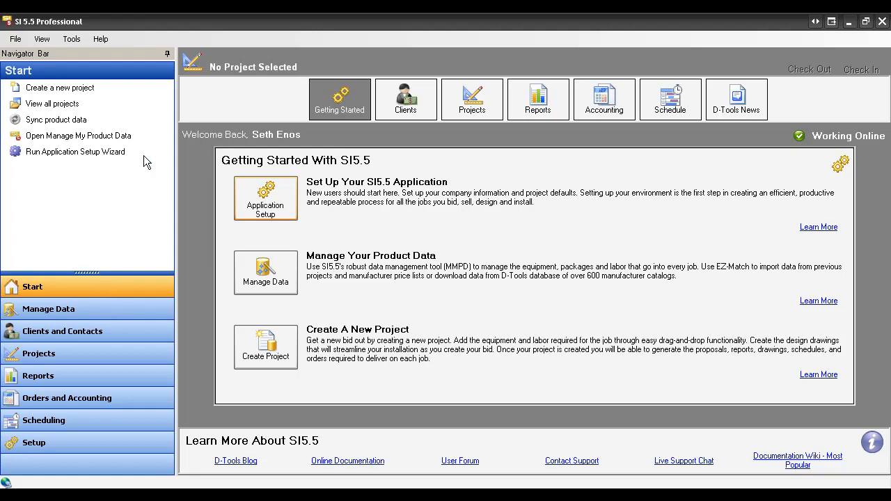
Open Manage My Product Data in a maximized window and start a CSV Import
click(90, 137)
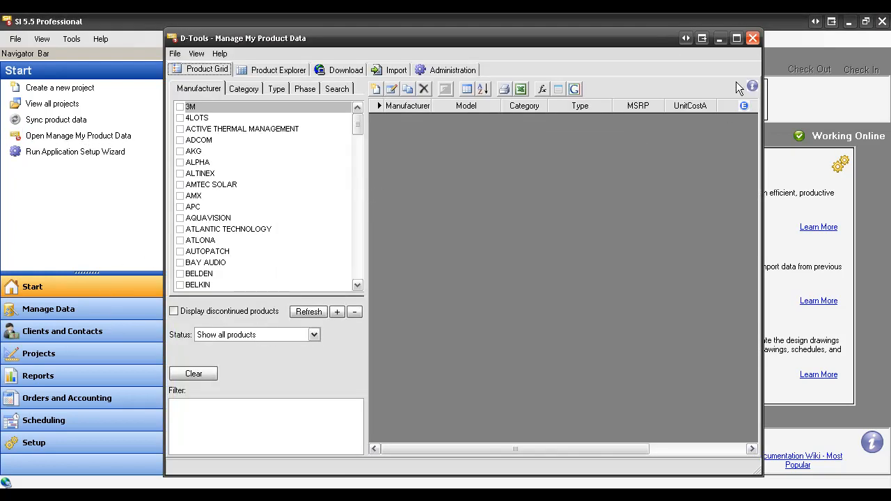
click(737, 38)
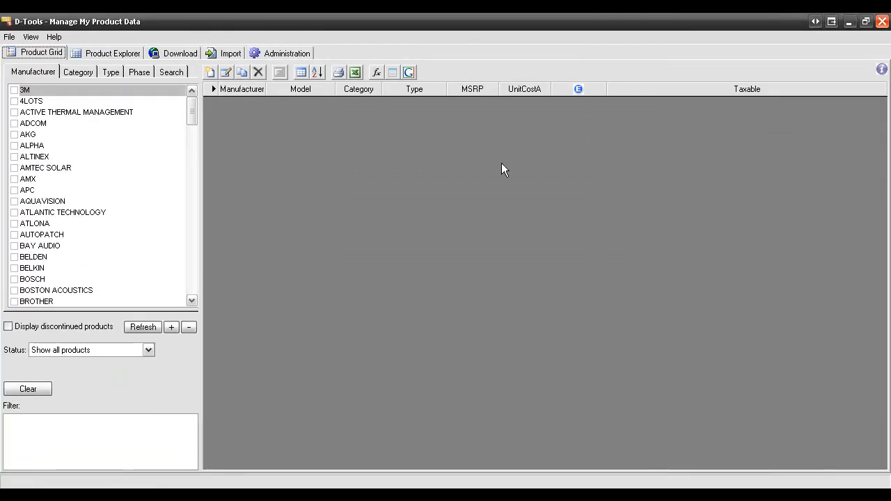
click(223, 54)
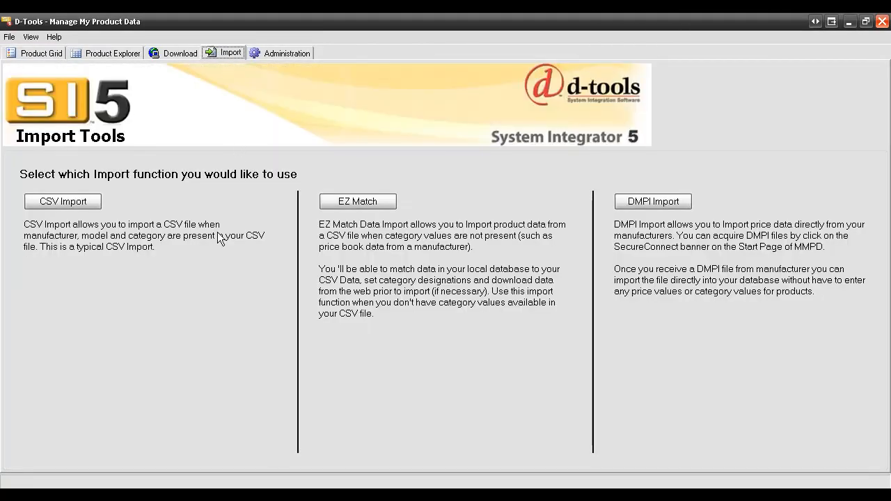
click(41, 201)
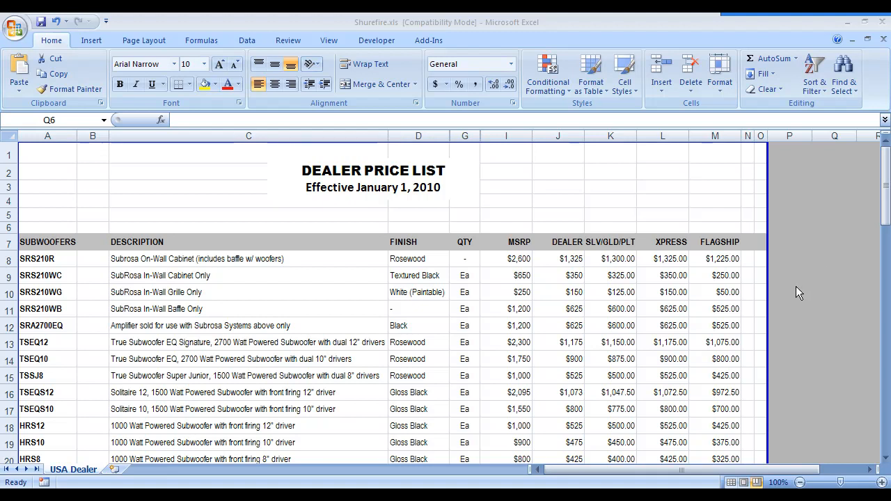
Switch to Excel and examine how the Shurefire.xls and Control Me Price Sheet.xlsx dealer price lists lay out their columns
click(800, 255)
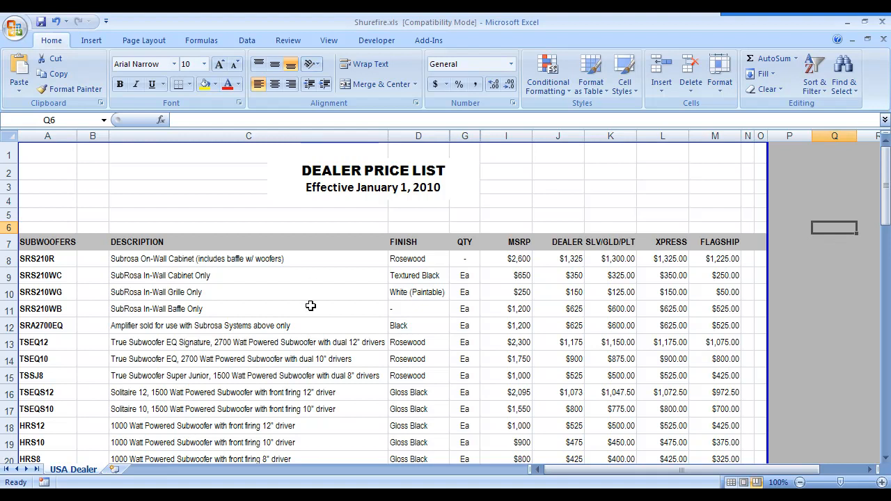
scroll(282, 283, down, 2)
scroll(280, 284, up, 2)
click(55, 243)
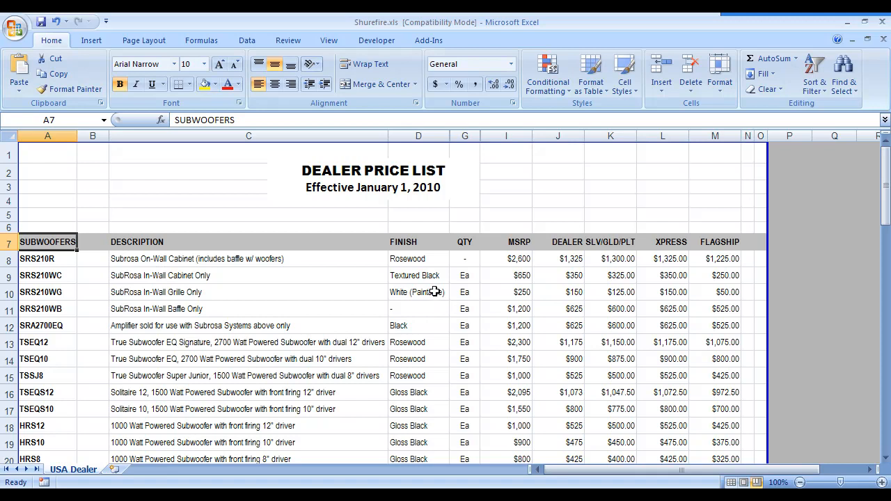
key(alt+Tab)
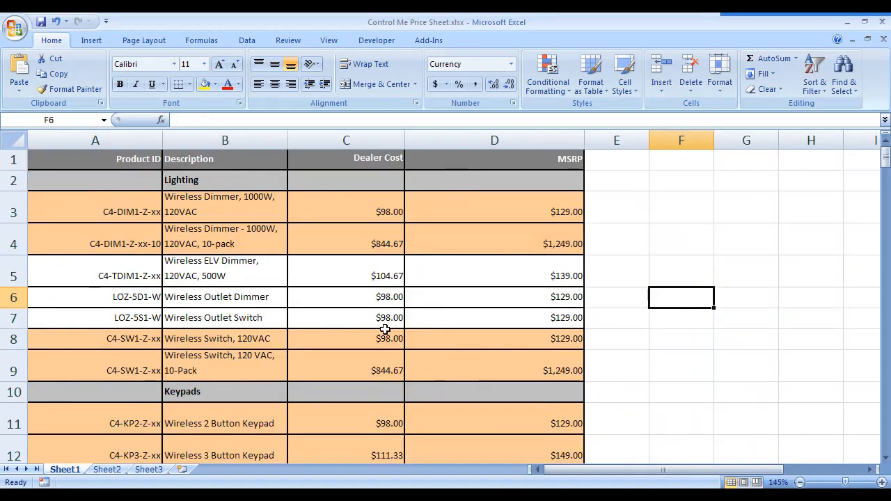
click(236, 187)
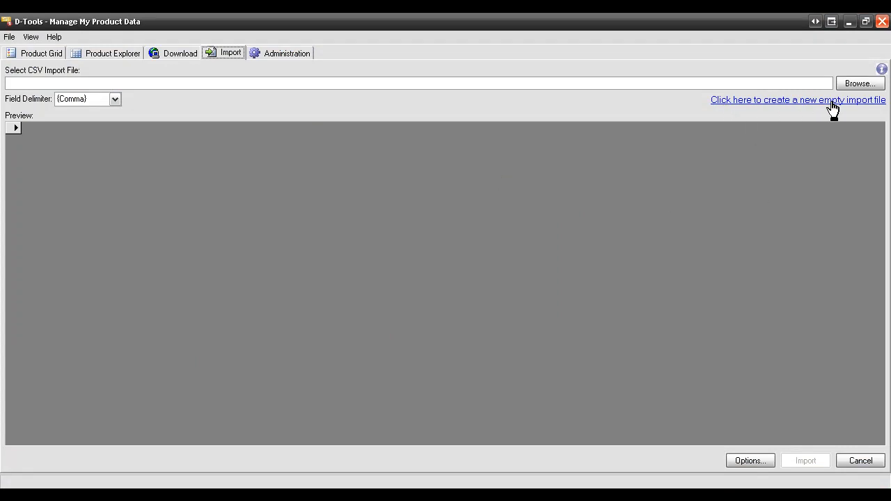
Create a new empty import file as Integra.CSV in the Dealer Price Sheets folder, overwriting the existing file
click(776, 102)
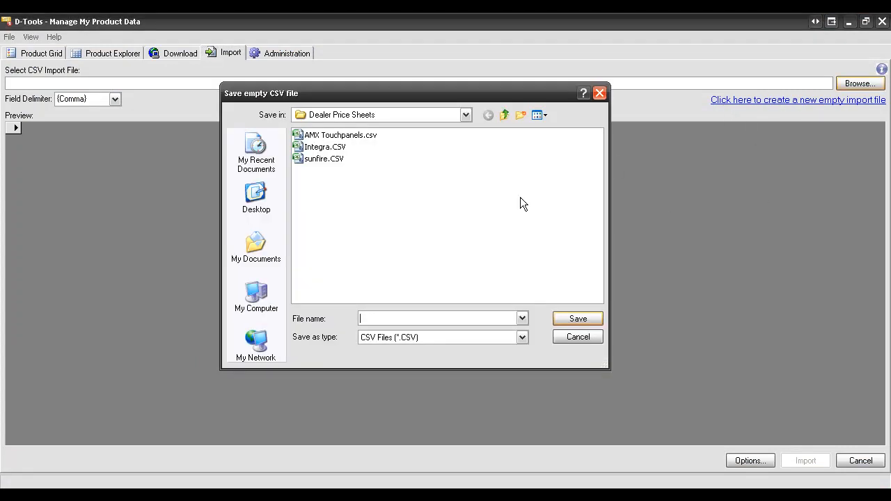
text(Int)
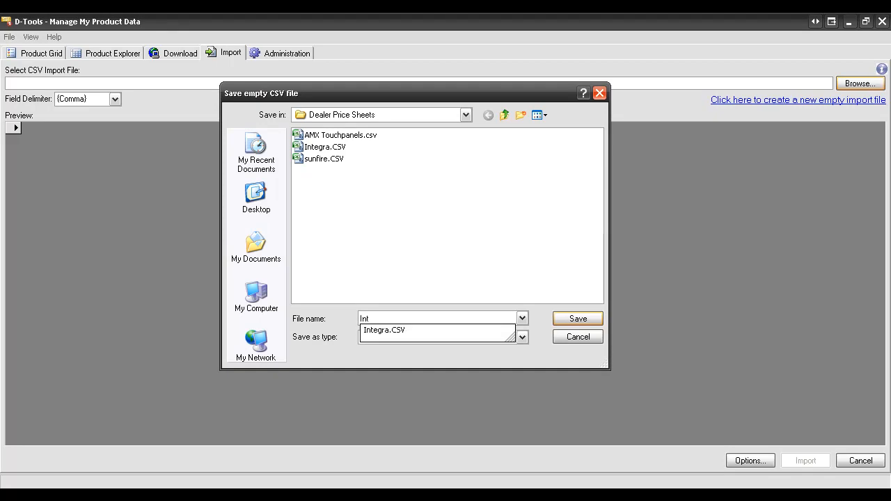
key(Down)
key(Return)
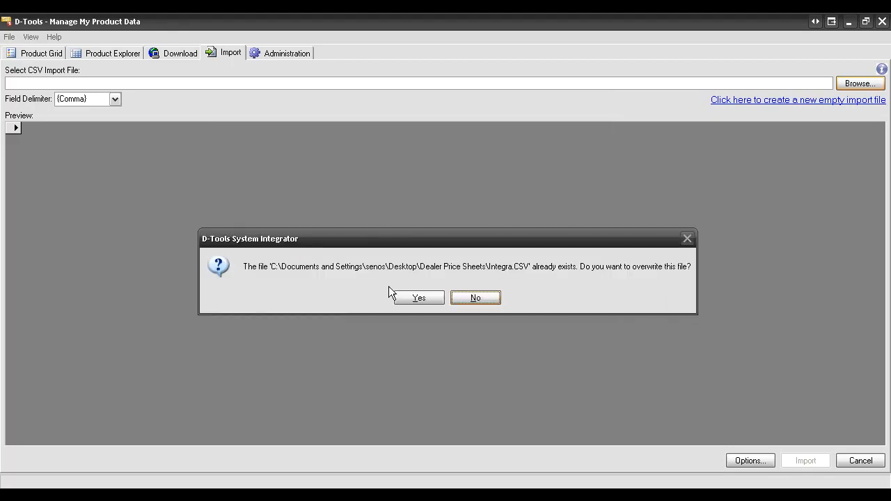
click(421, 304)
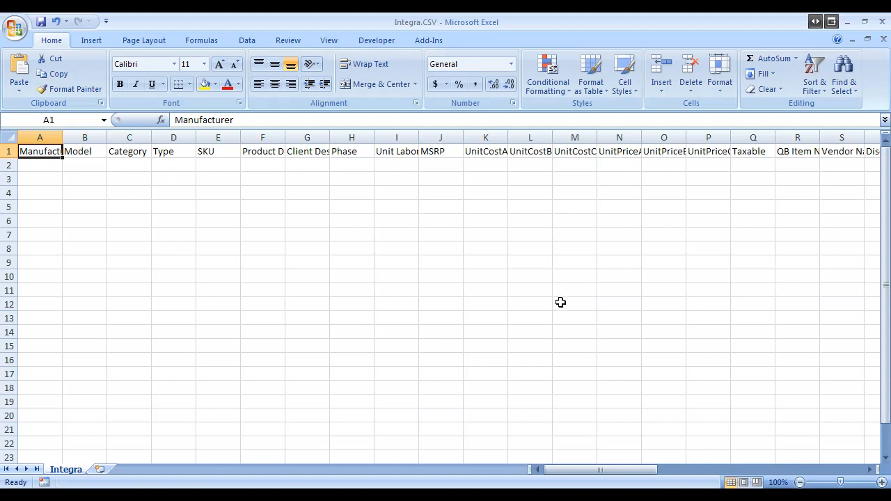
Examine the Manufacturer and Category columns of the empty Integra.CSV template and return to Manage My Product Data
click(33, 168)
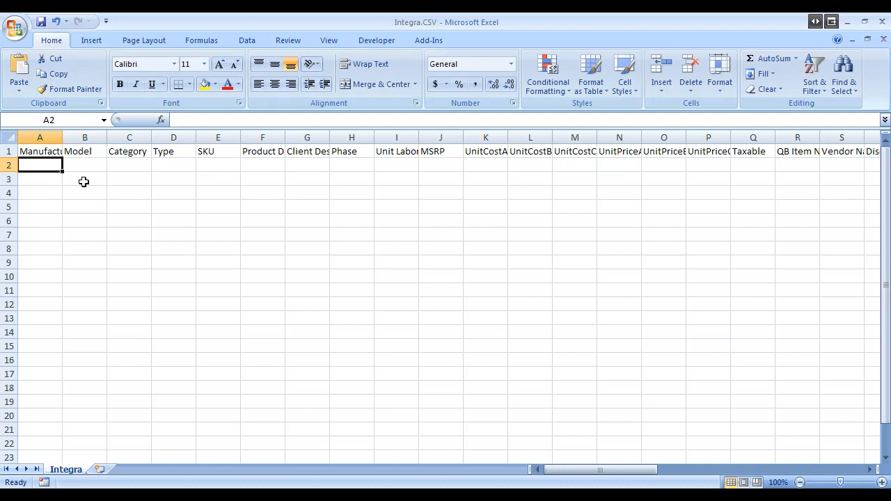
click(138, 167)
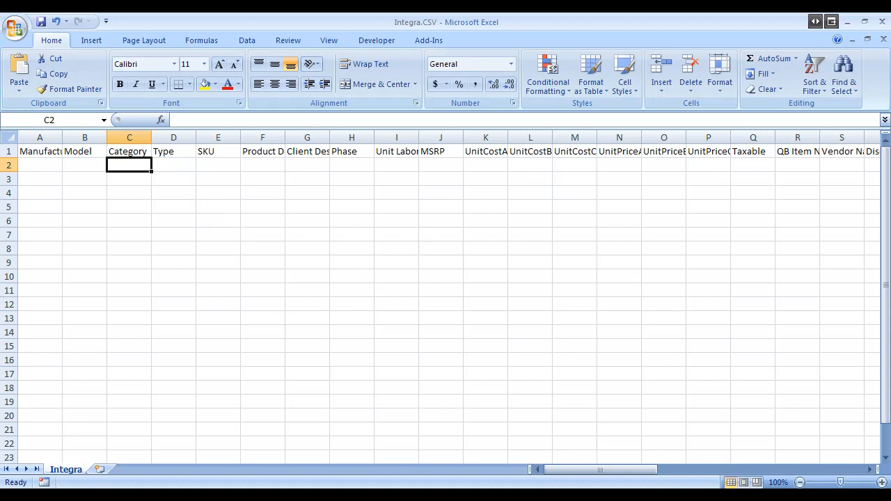
key(alt+Tab)
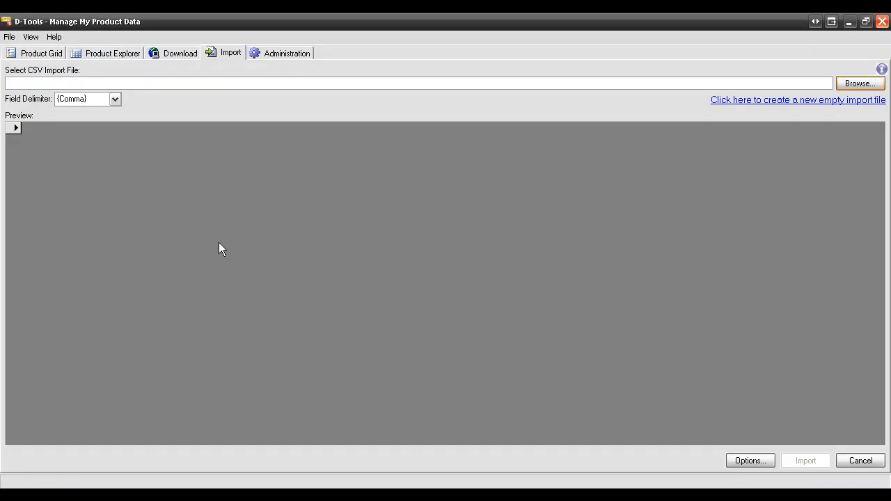
click(273, 55)
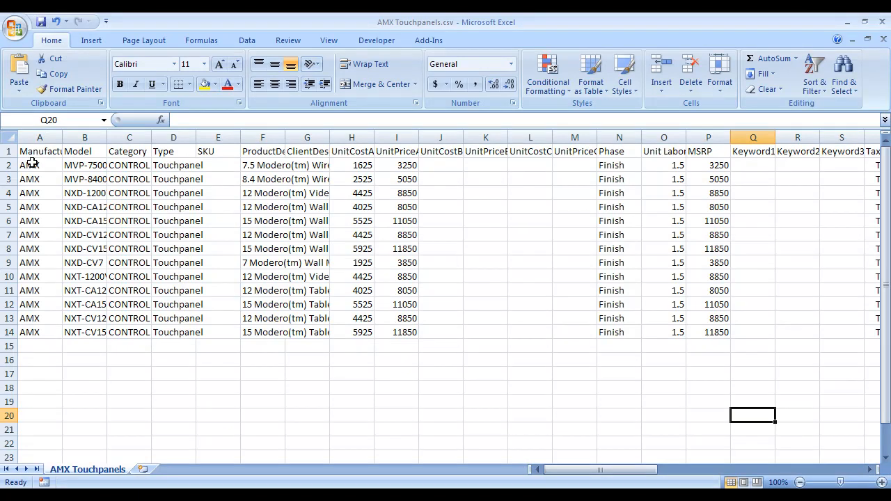
Widen the Category column of AMX Touchpanels.csv to review its product fields, and close the file without saving
double_click(151, 137)
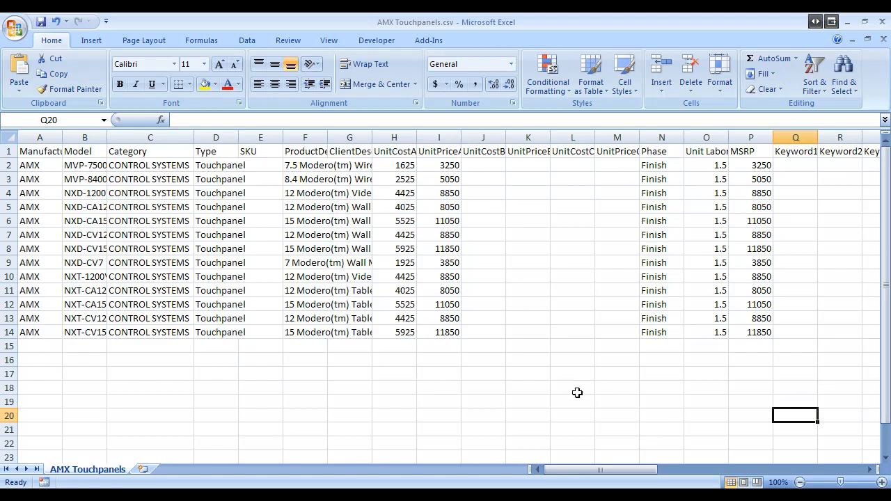
mouse_move(600, 478)
mouse_down()
mouse_move(620, 477)
mouse_move(611, 474)
mouse_up()
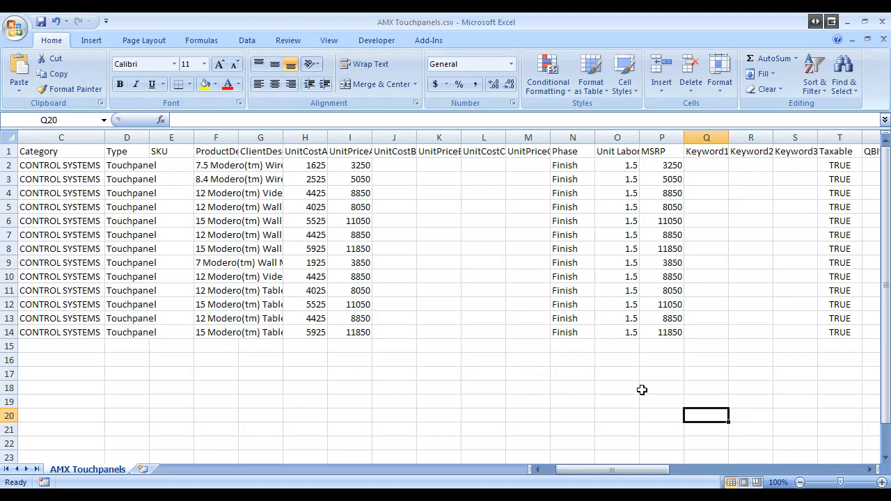
drag(598, 468, 781, 465)
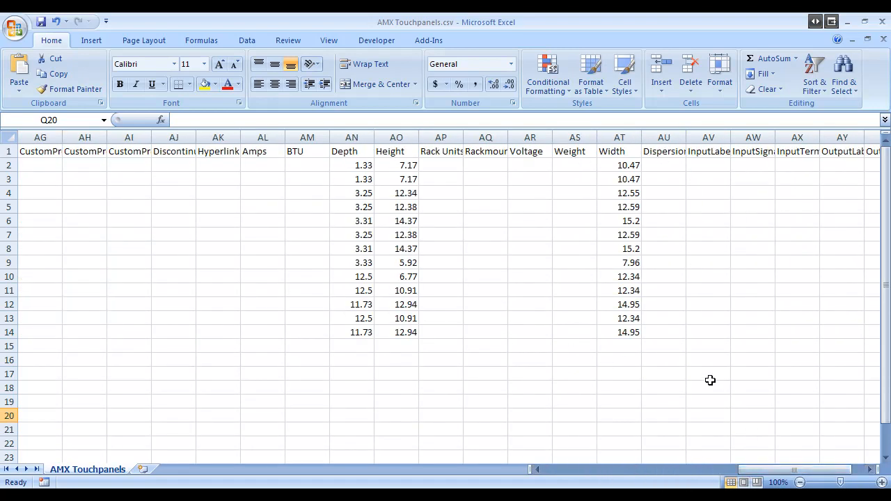
drag(777, 475, 566, 475)
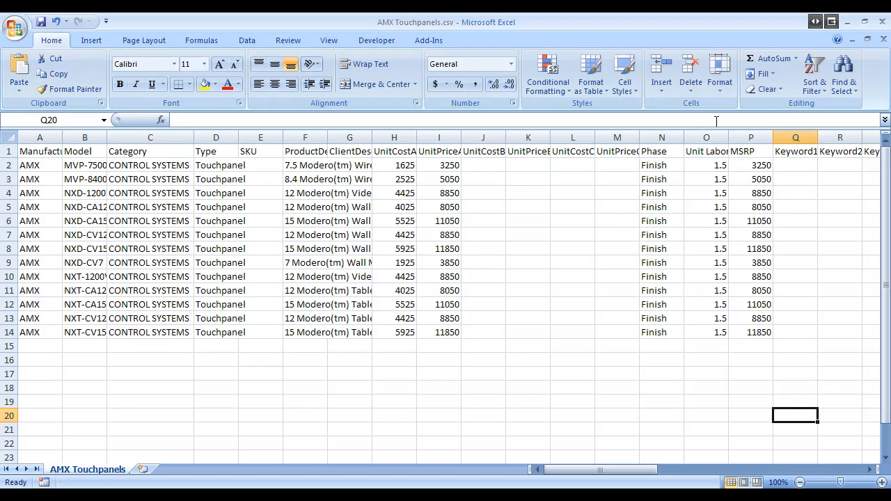
click(882, 24)
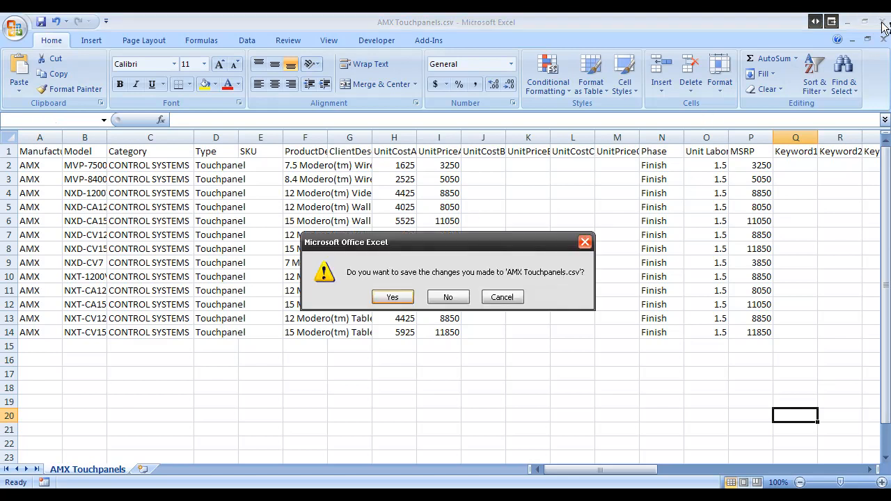
click(445, 297)
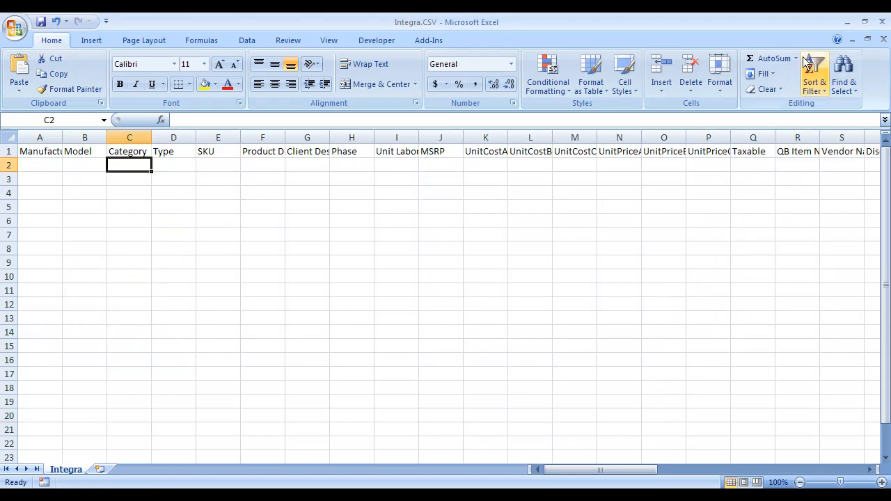
Load AMX Touchpanels.csv as the CSV import file in Manage My Product Data and review the import options and field mappings
click(847, 22)
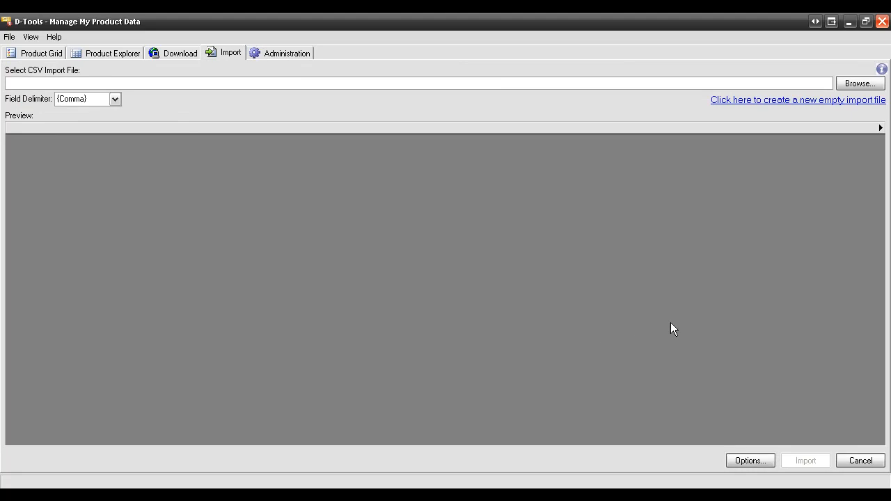
click(857, 84)
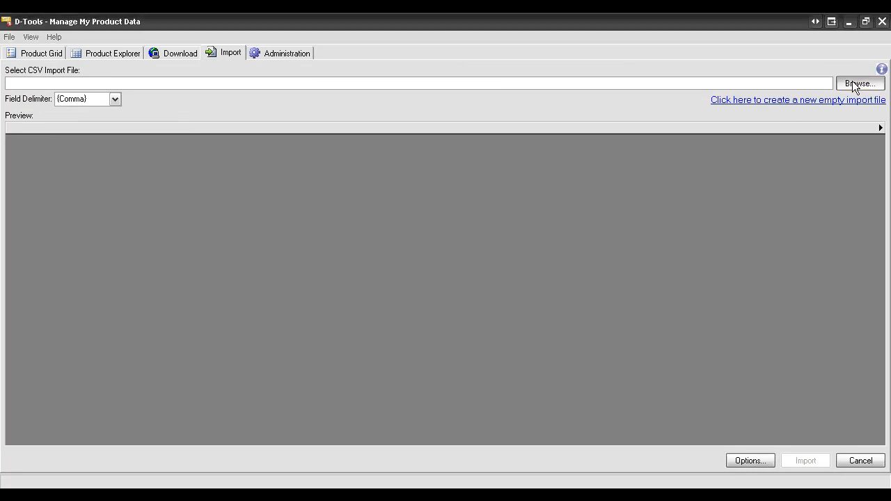
click(339, 135)
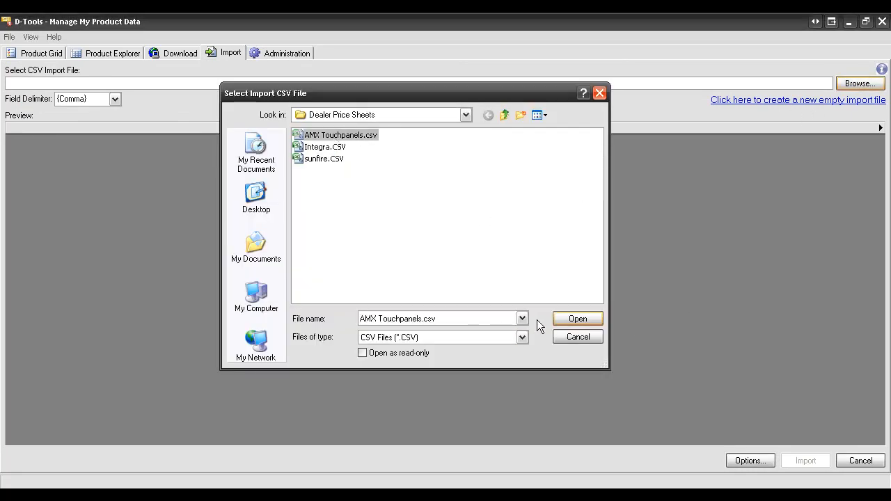
click(560, 320)
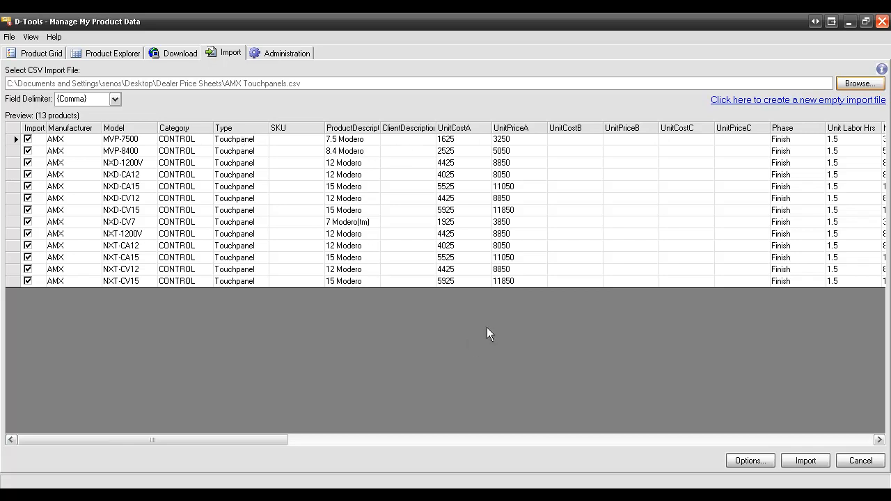
click(760, 464)
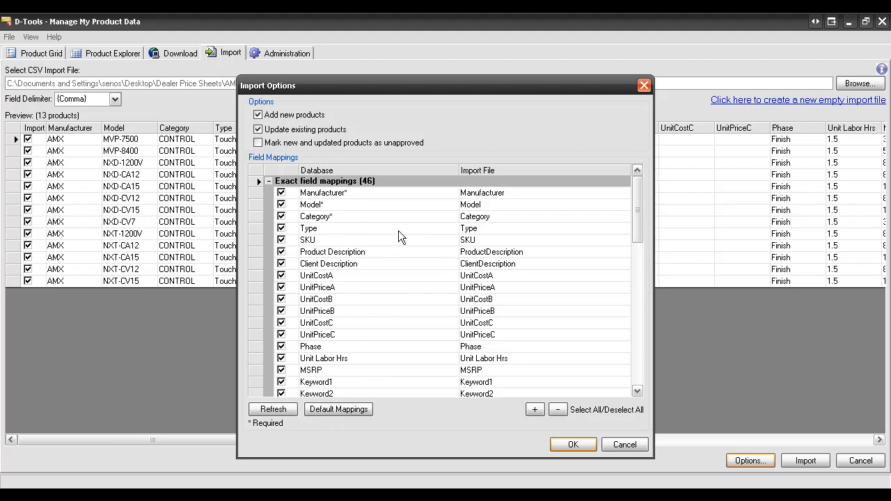
click(625, 445)
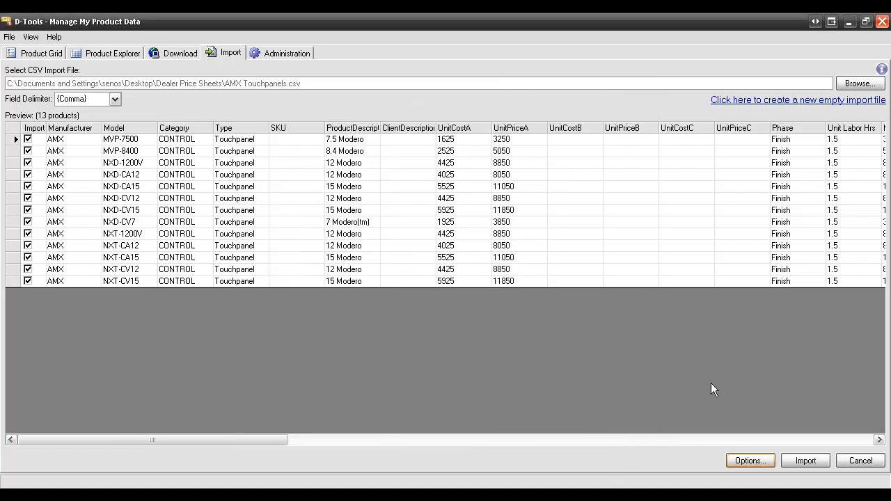
Import the previewed AMX touchpanel products, backing up the local product database first, and finish the import
click(805, 459)
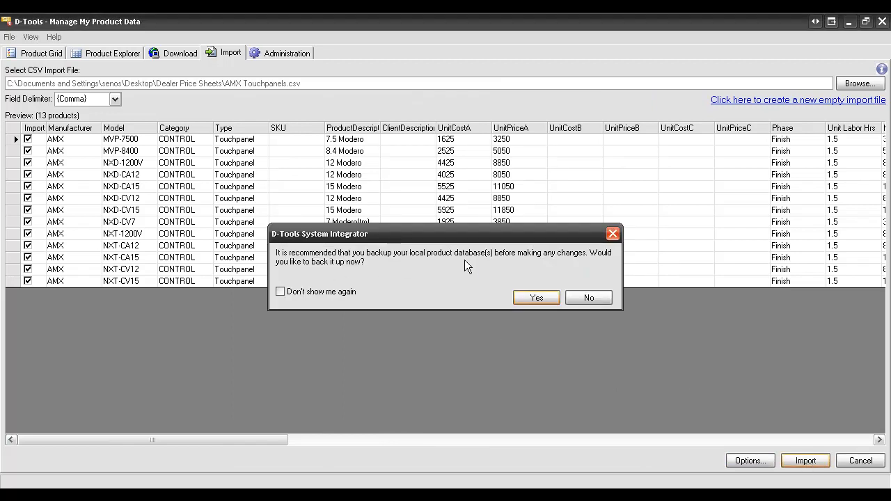
click(537, 299)
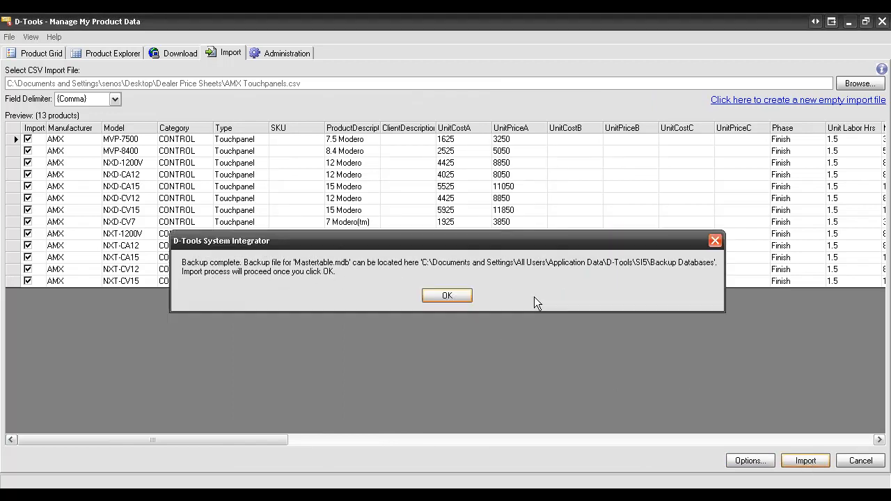
click(440, 298)
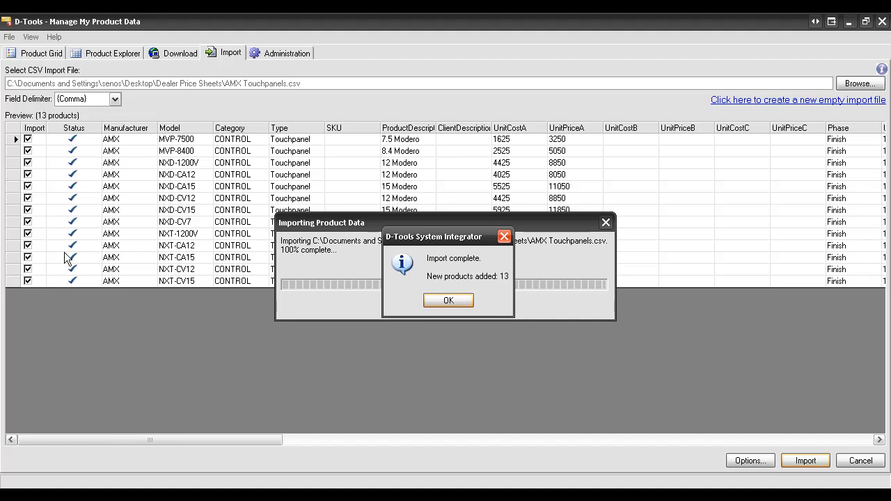
click(439, 299)
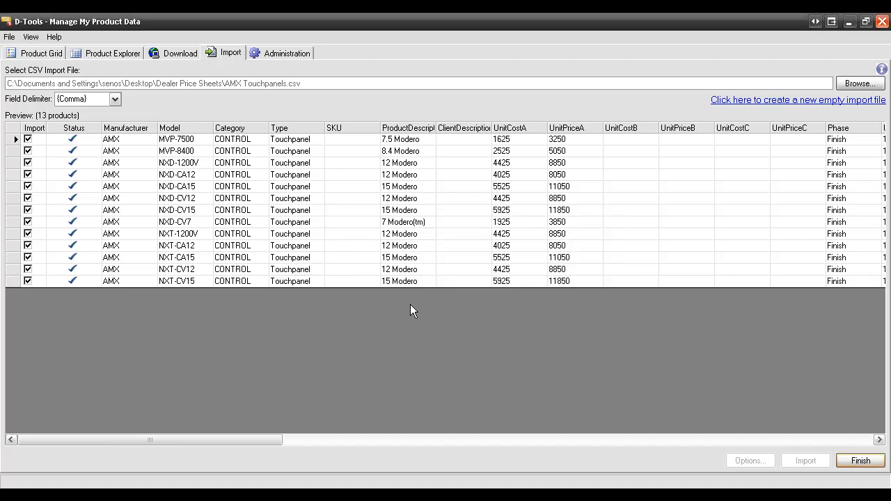
click(860, 461)
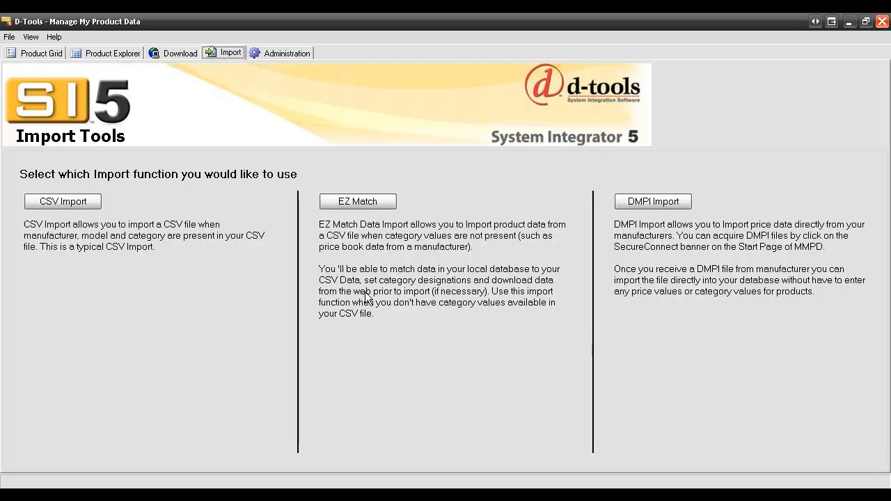
Filter the product grid by the manufacturer AMX to view its products
click(36, 54)
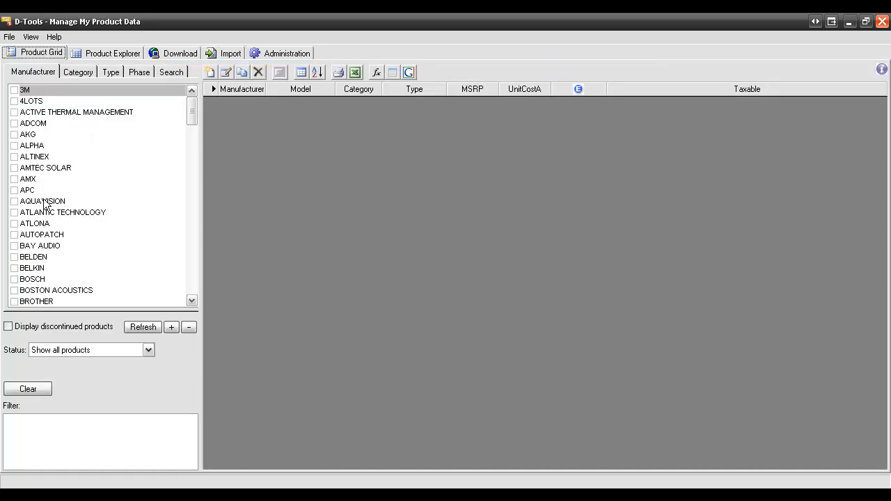
click(14, 179)
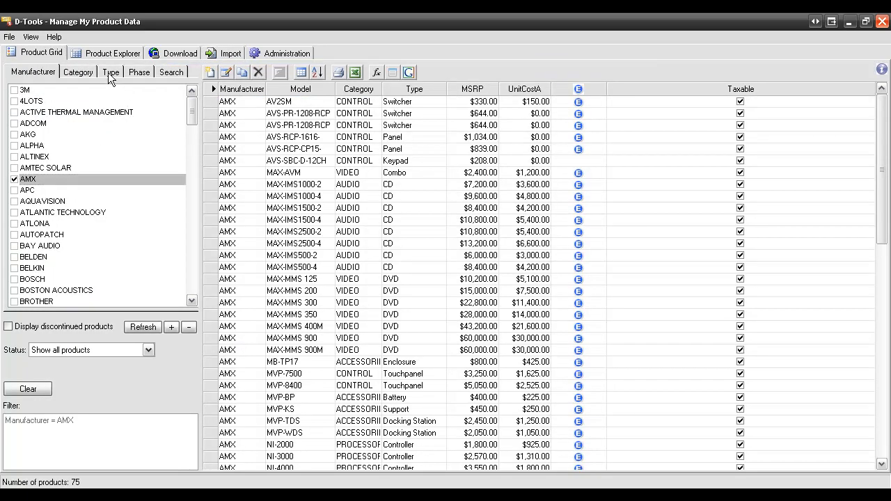
Narrow the AMX products in the product grid to the Touchpanel type
click(109, 73)
drag(189, 133, 158, 250)
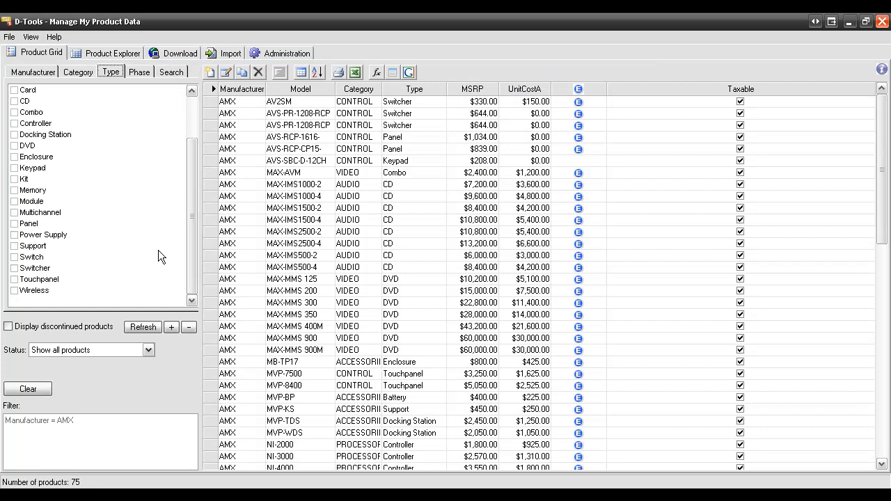
click(15, 279)
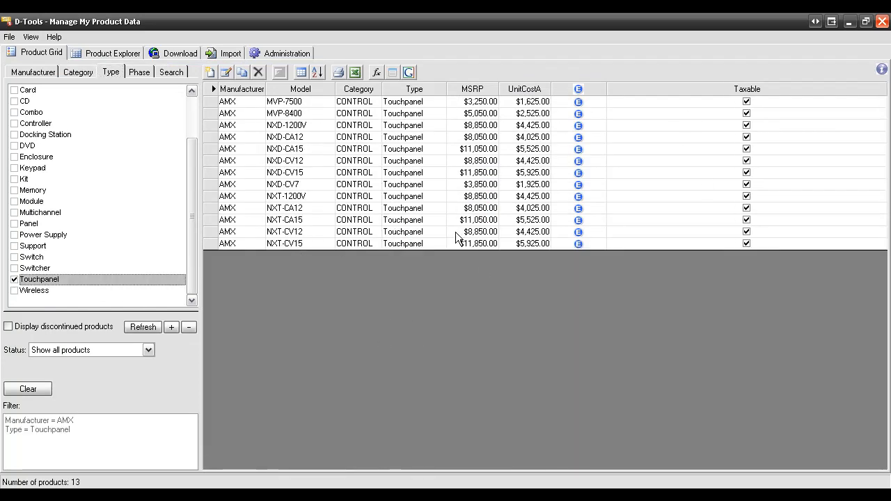
Open the properties of the AMX MVP-7500 touchpanel, review its description and specifications, and close them without saving
click(211, 103)
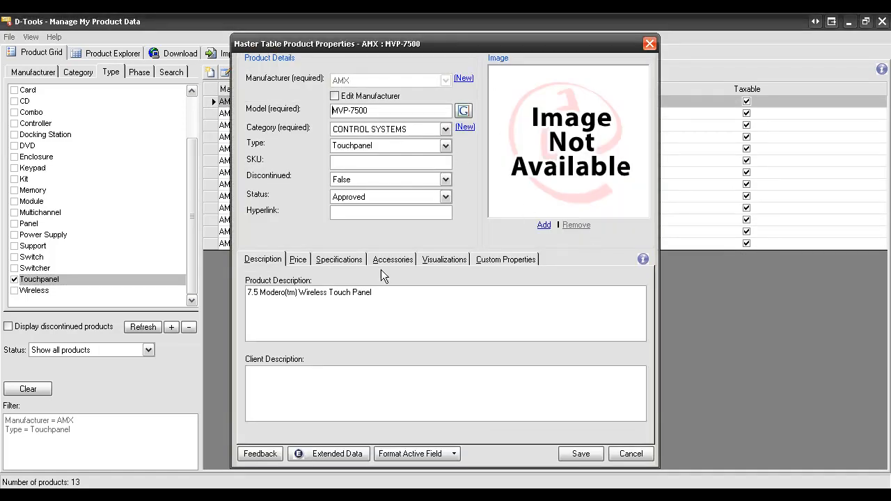
click(344, 263)
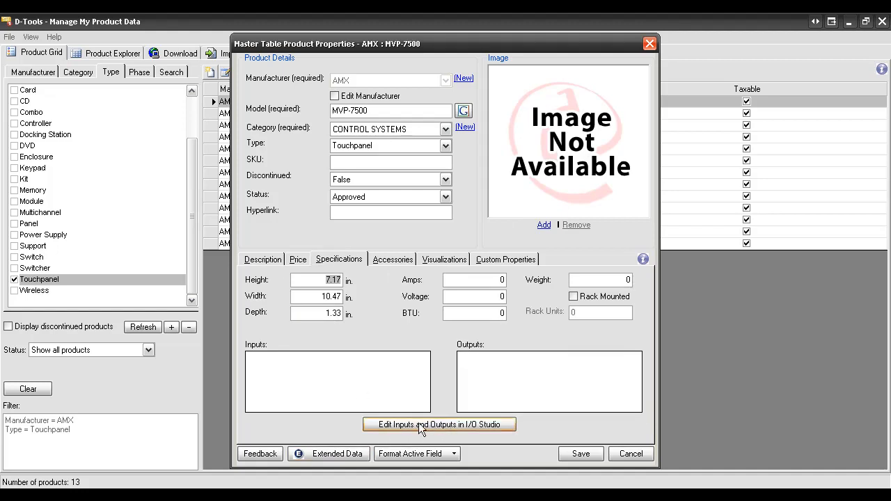
click(630, 455)
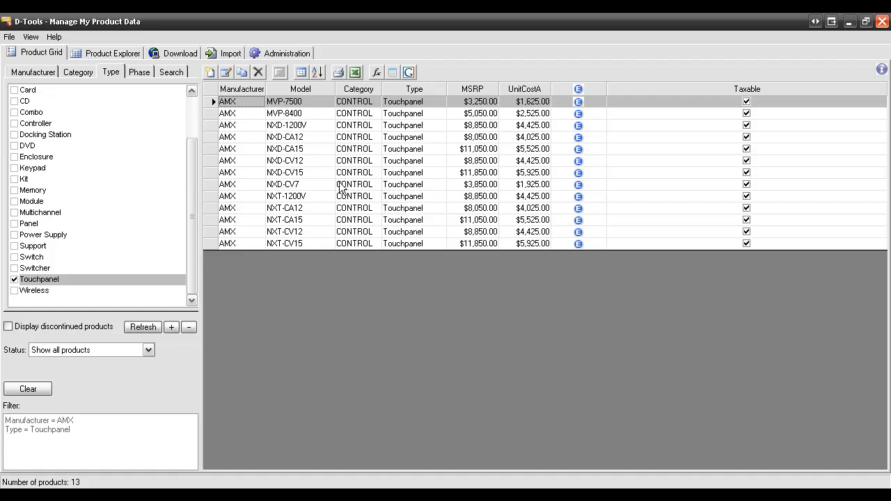
Return to the import tools to review the available import functions
click(221, 54)
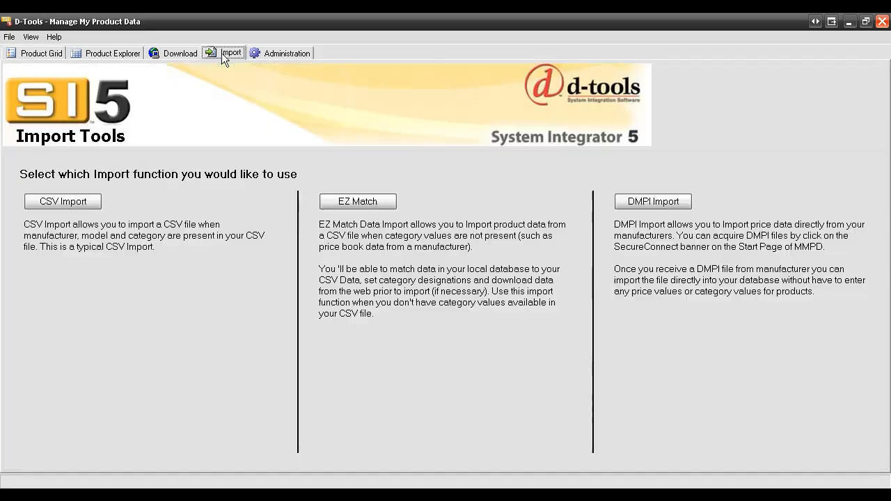